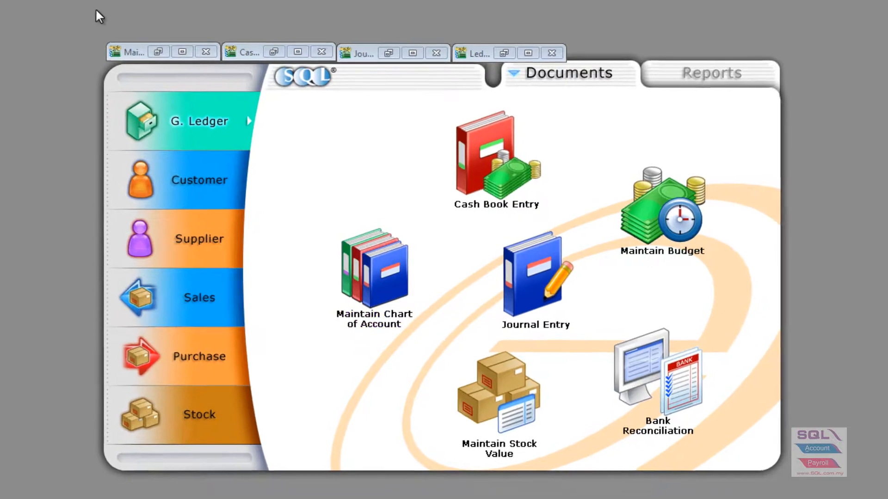
- Open the PRINTING account from the chart of accounts, check its available tax codes, and accept TX
double_click(139, 55)
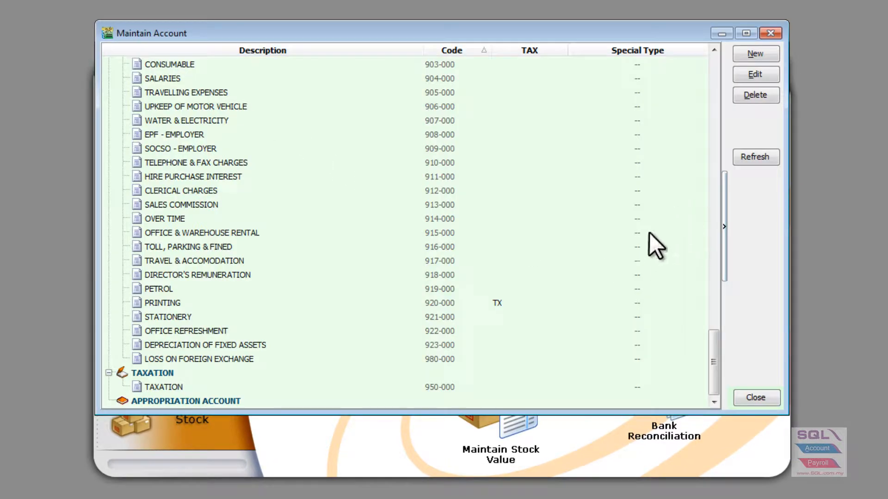
double_click(462, 302)
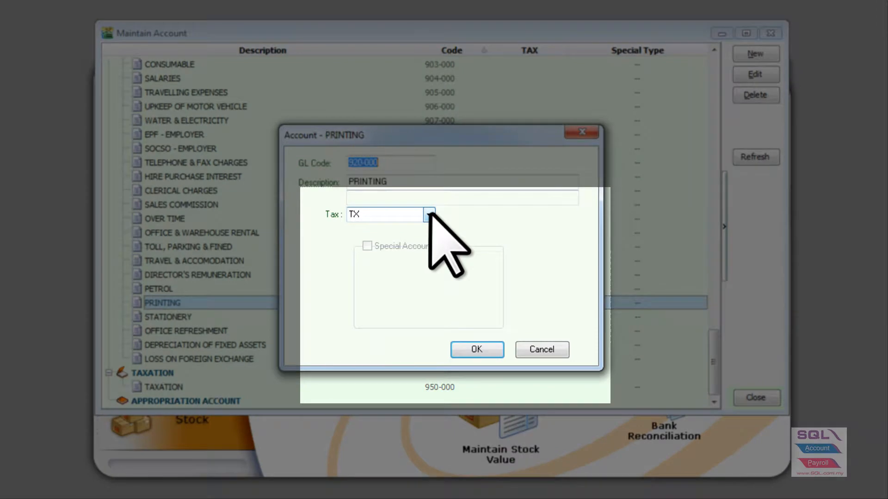
left_click(430, 215)
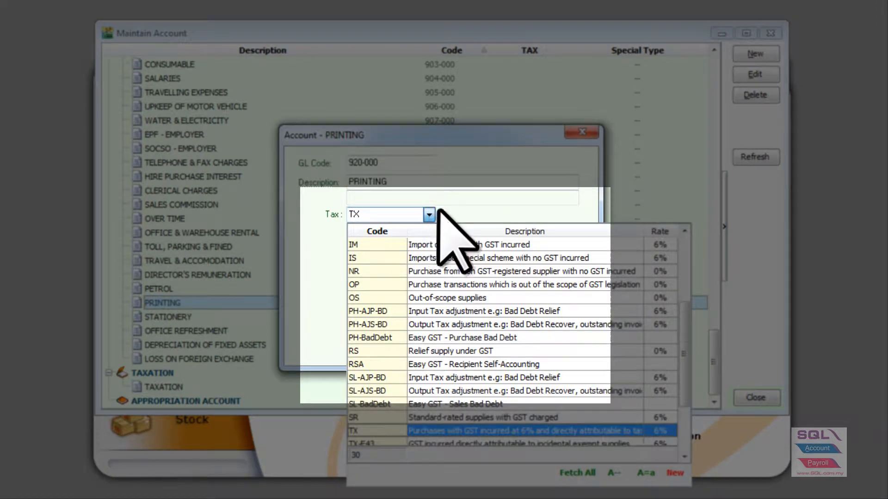
left_click(444, 206)
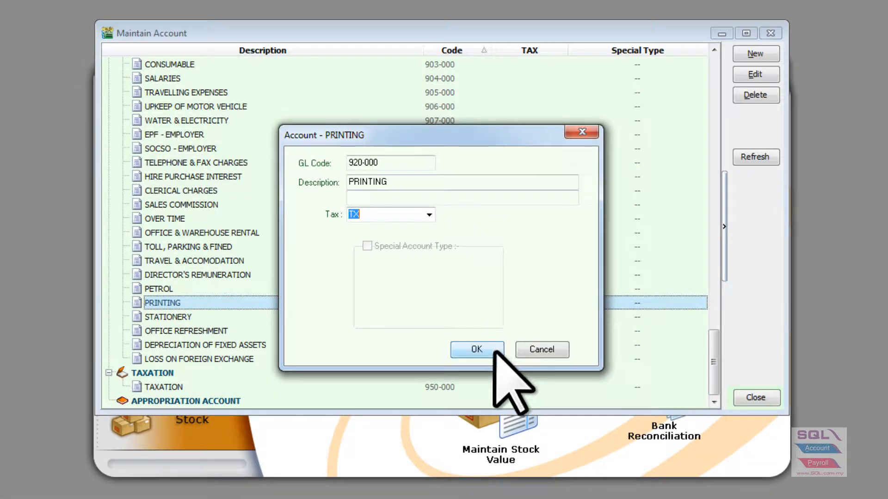
left_click(493, 353)
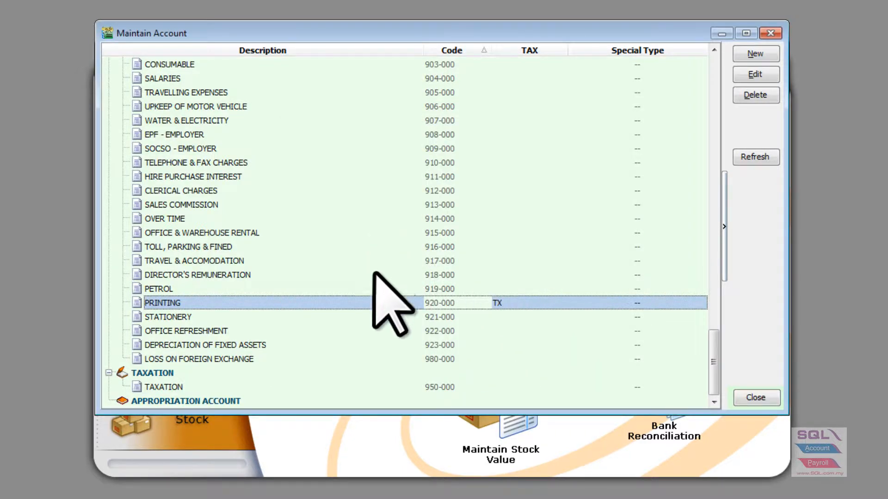
- Preset the tax code SR on the SALES account (GL code 500-000) and save the account
left_click(375, 273)
scroll(375, 273, "up", 5)
scroll(374, 273, "up", 7)
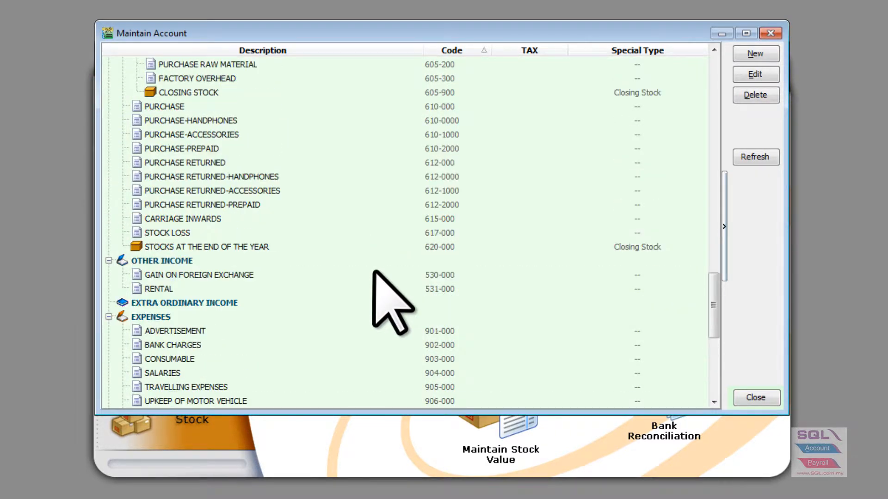
scroll(374, 272, "up", 3)
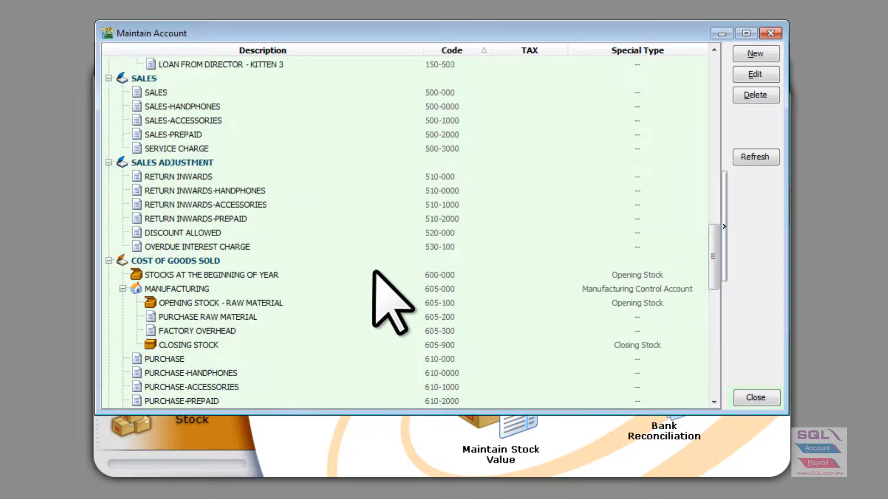
left_click(326, 175)
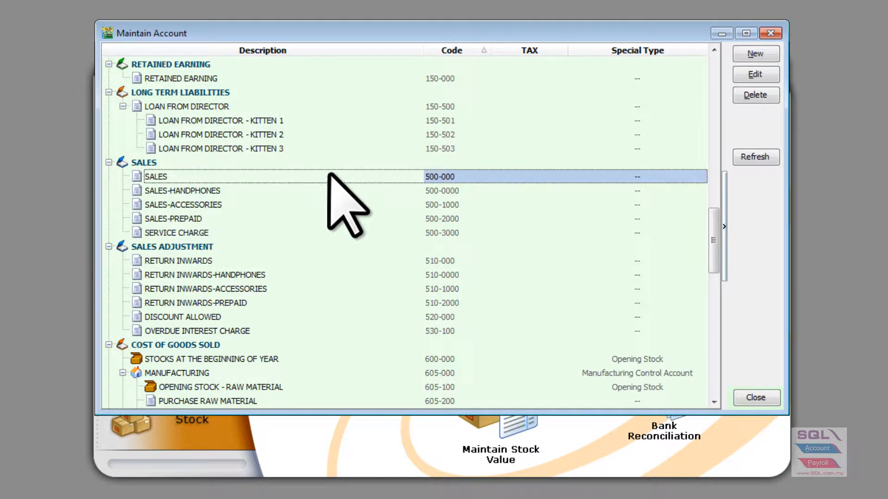
double_click(327, 175)
left_click(429, 214)
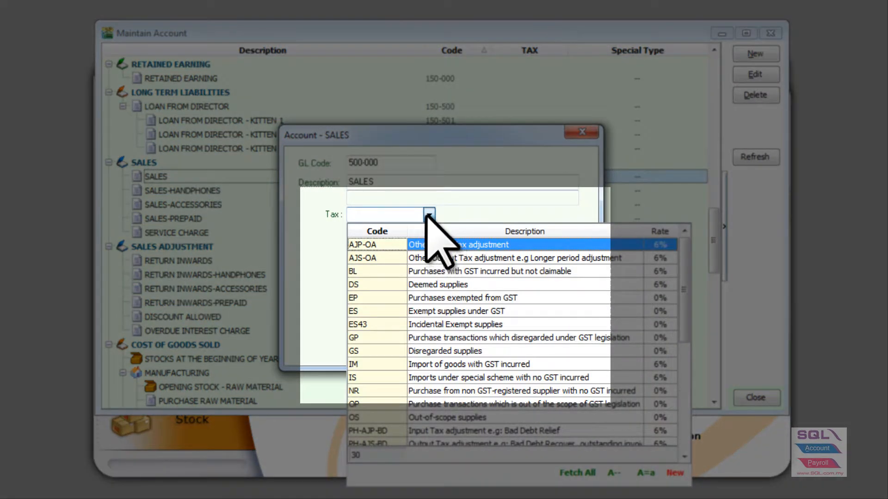
type("SR")
left_click(382, 245)
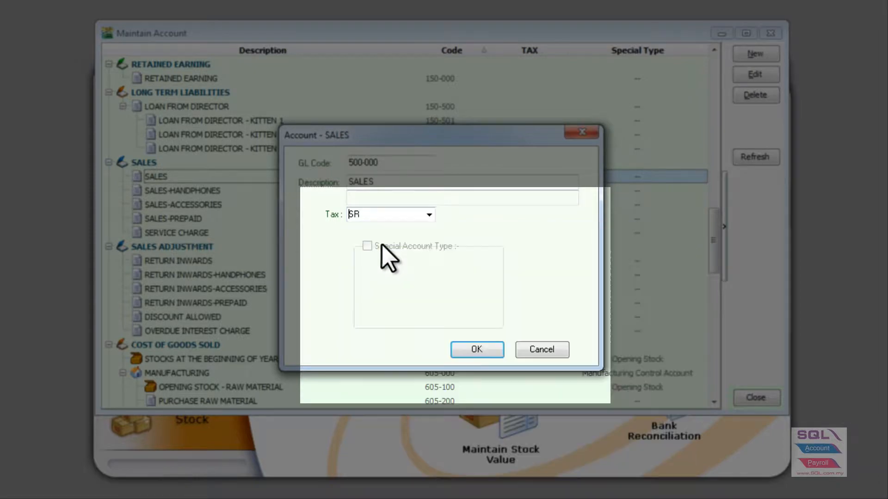
left_click(462, 348)
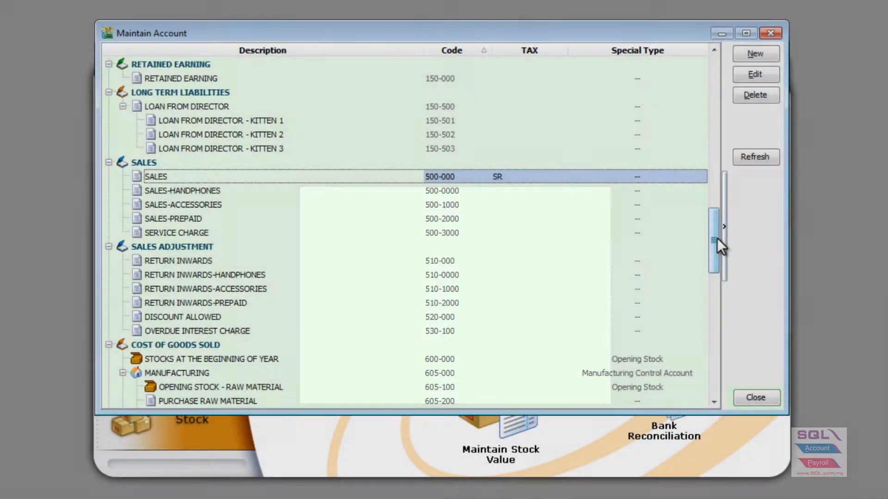
- Check the tax setting of the STATIONERY account under Expenses, then minimise the Maintain Account window
left_click_drag(716, 238, 739, 378)
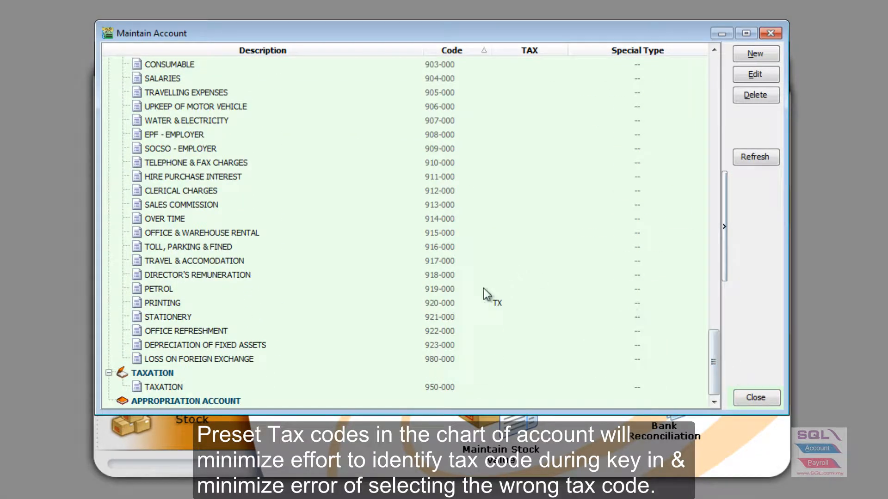
left_click(471, 322)
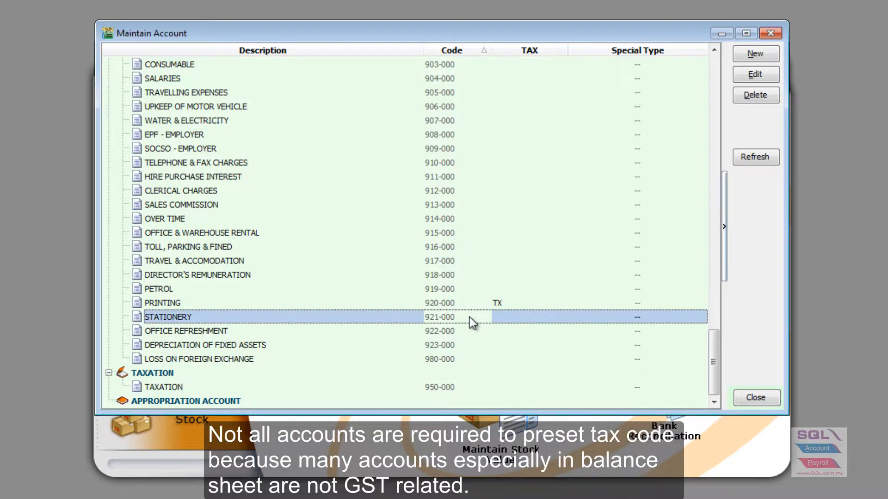
double_click(470, 317)
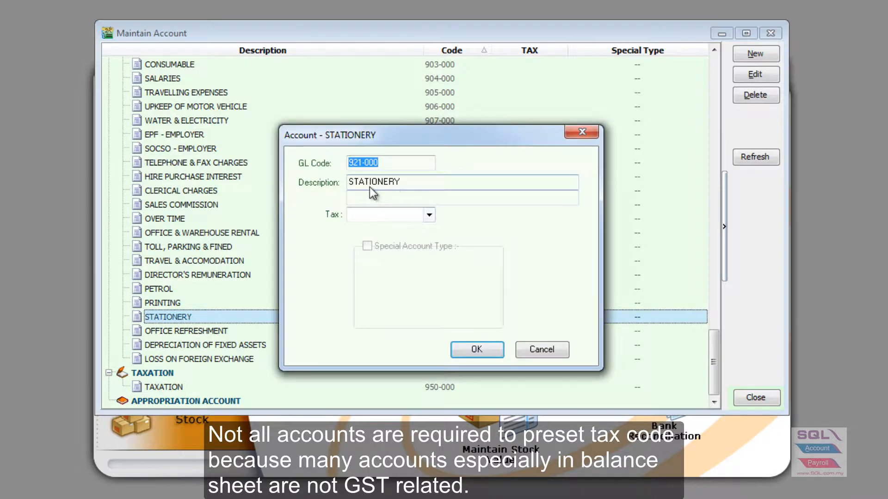
left_click(476, 350)
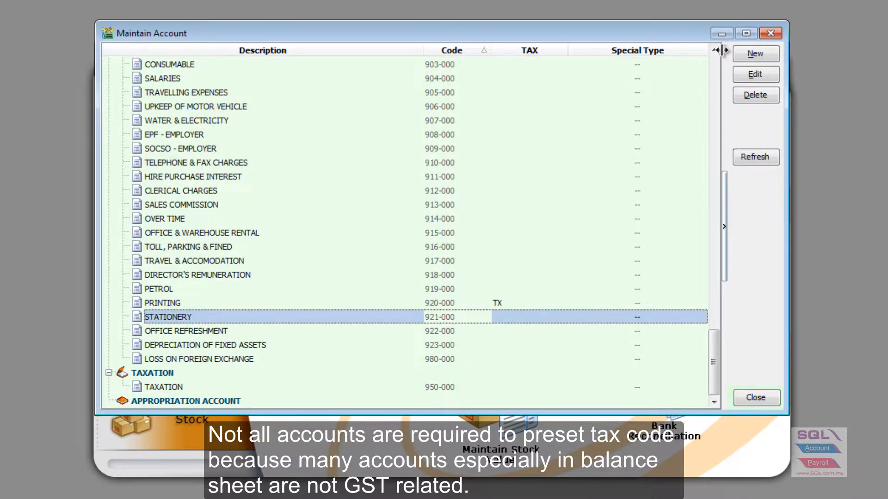
left_click(722, 35)
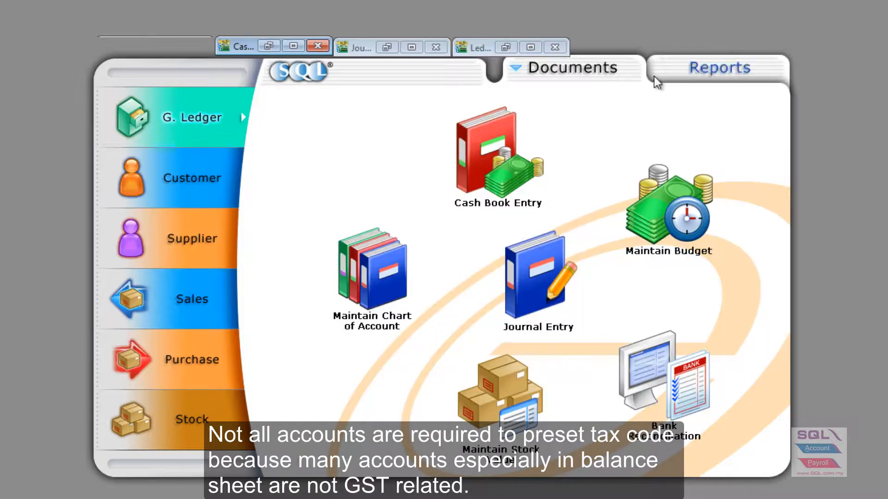
- Restore the Cash Book Entry payment voucher and add a PRINTING detail line with an amount of 100
left_click(268, 46)
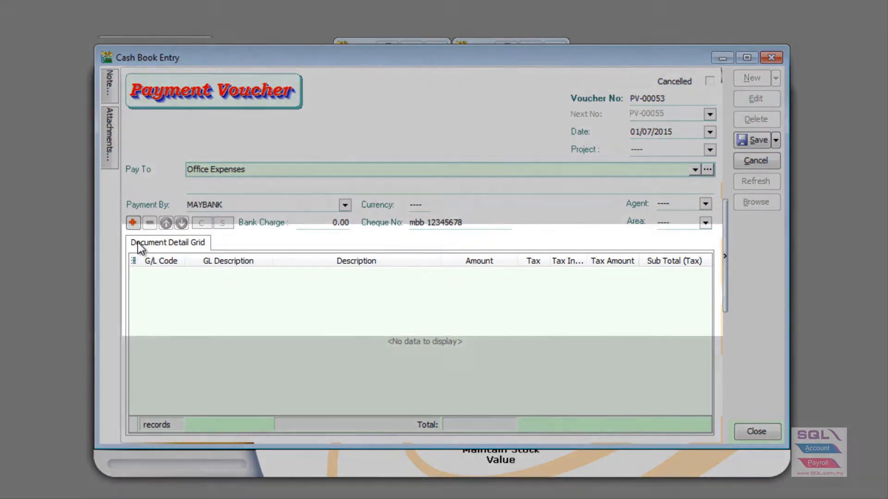
left_click(133, 223)
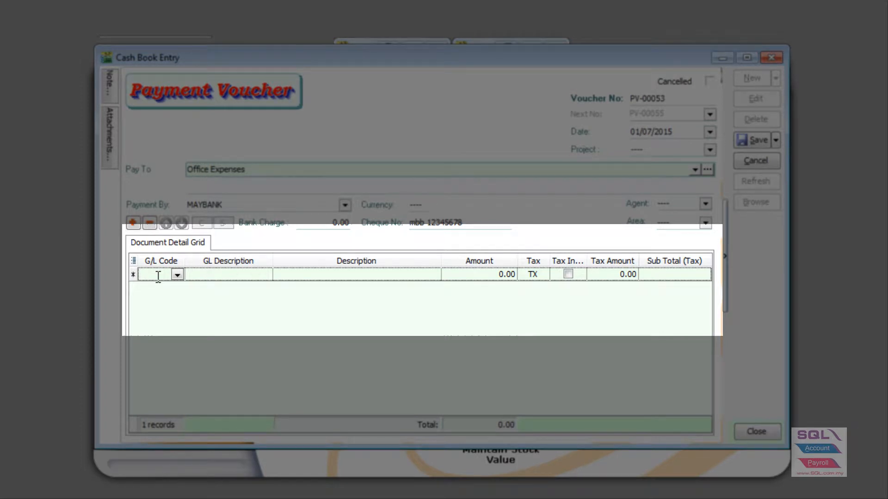
type("p")
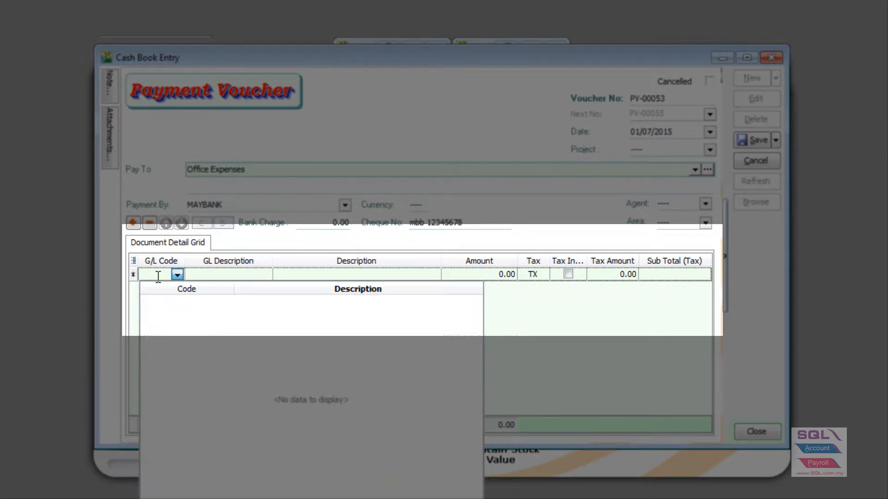
type("r")
key("Return")
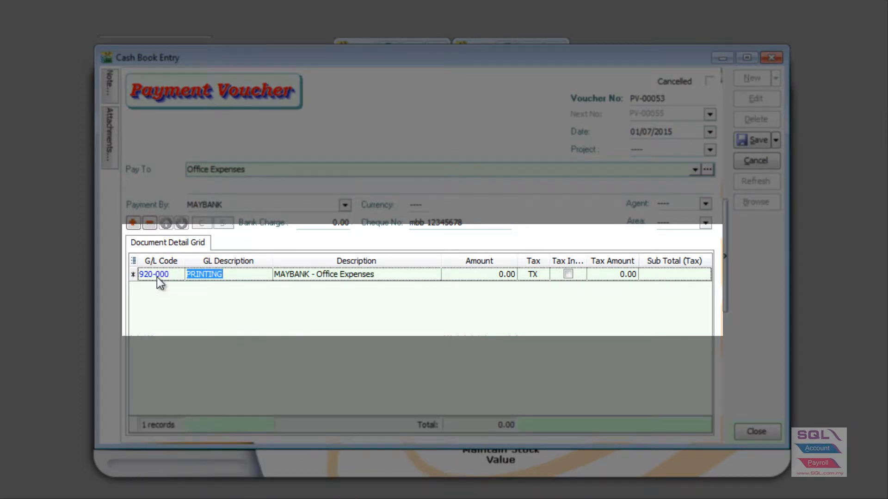
key("Tab")
key("Tab")
type("1")
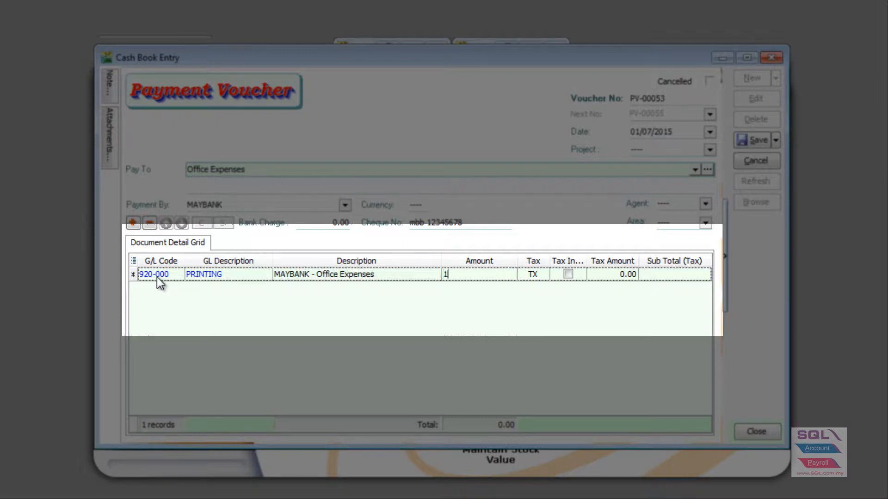
type("00")
key("Tab")
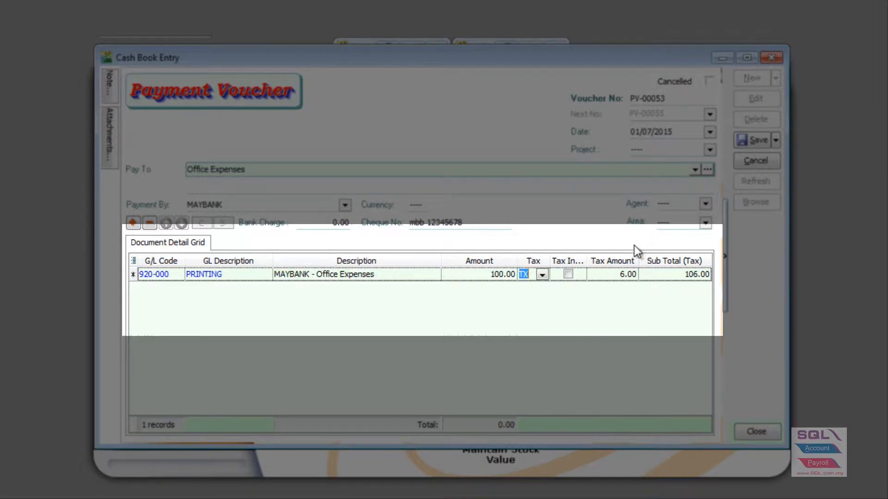
left_click(623, 276)
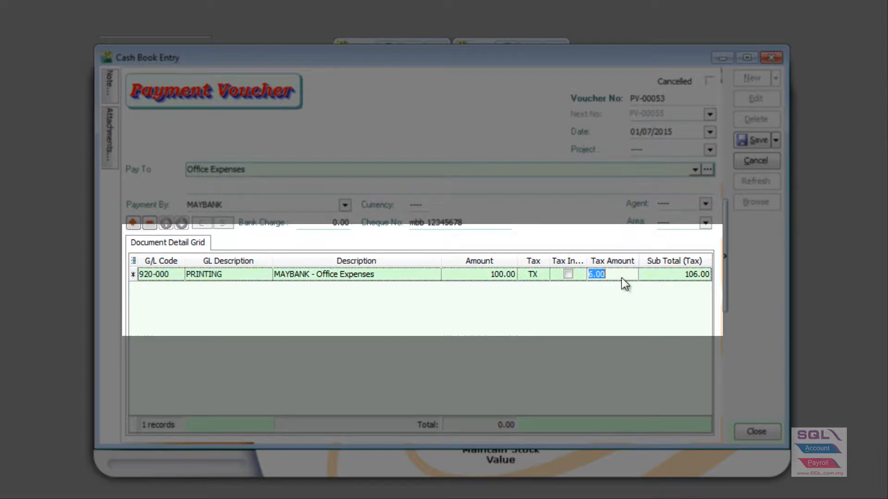
- Add a STATIONERY detail line to the voucher with an amount of 100 and tax code TX
key("Tab")
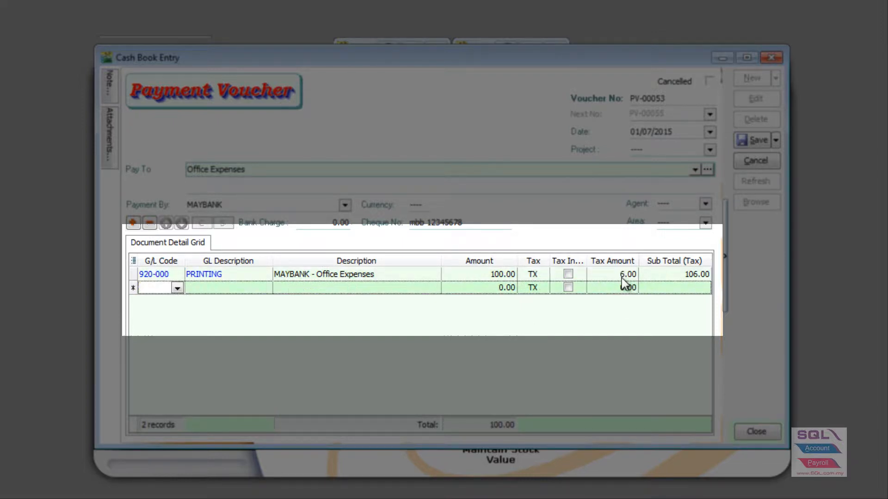
type("sta")
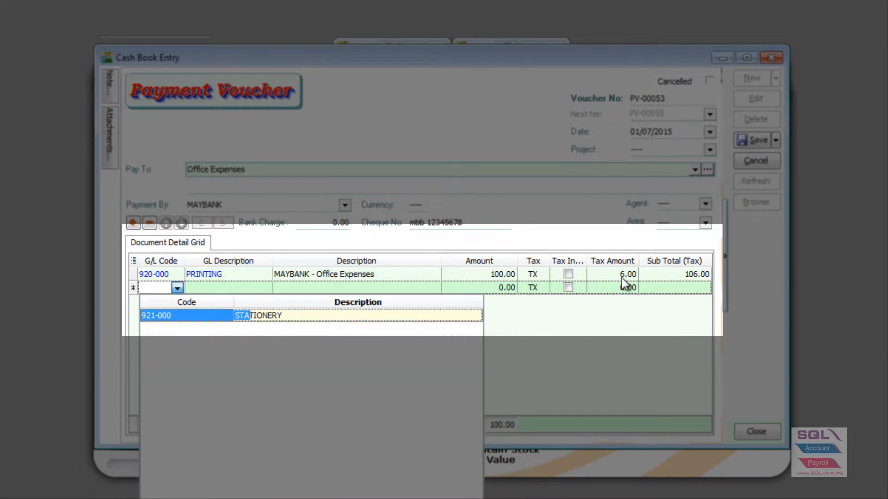
key("Return")
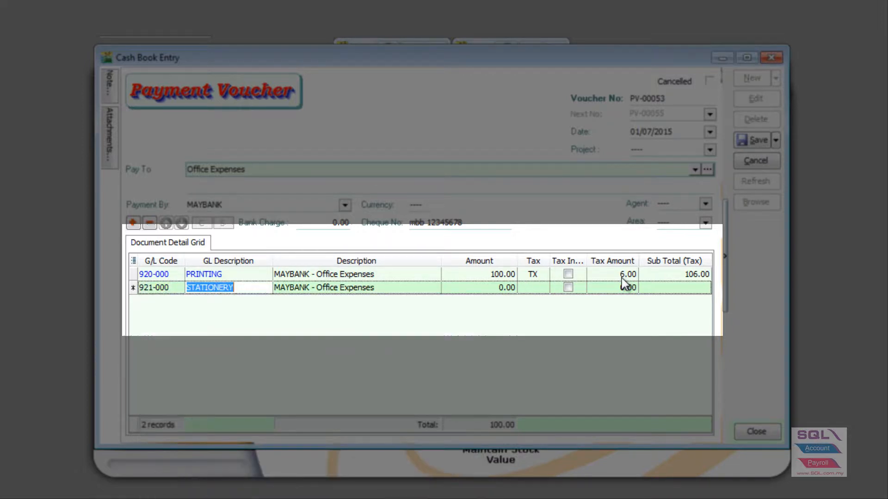
key("Tab")
key("Tab")
type("100")
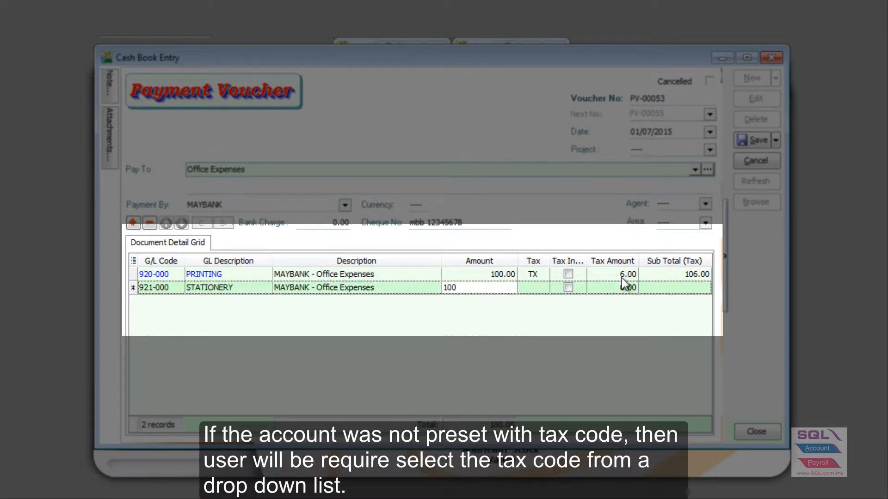
key("Tab")
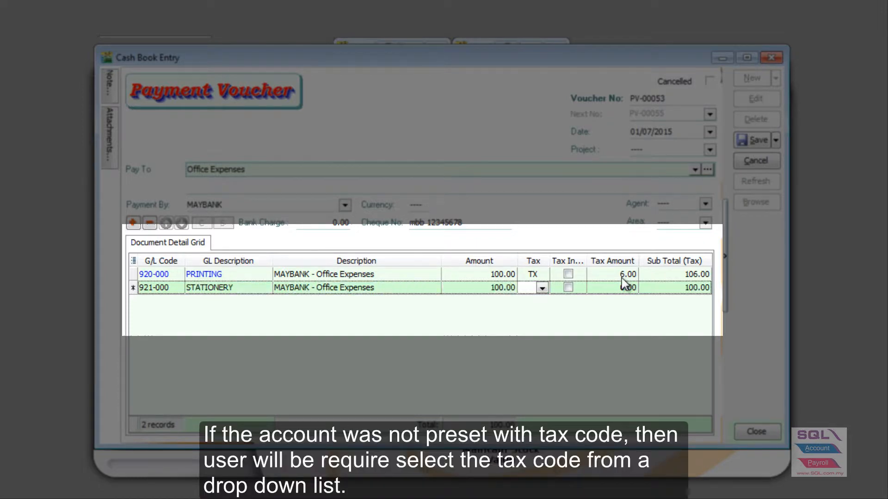
left_click(548, 294)
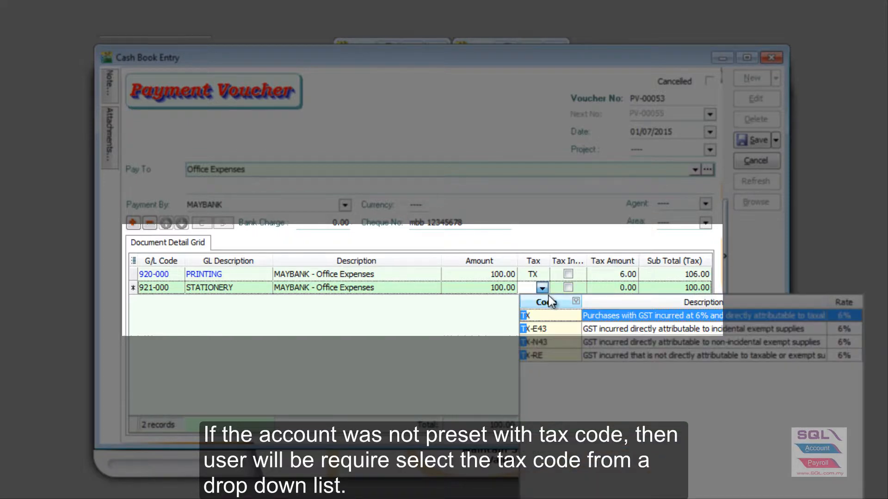
left_click(546, 314)
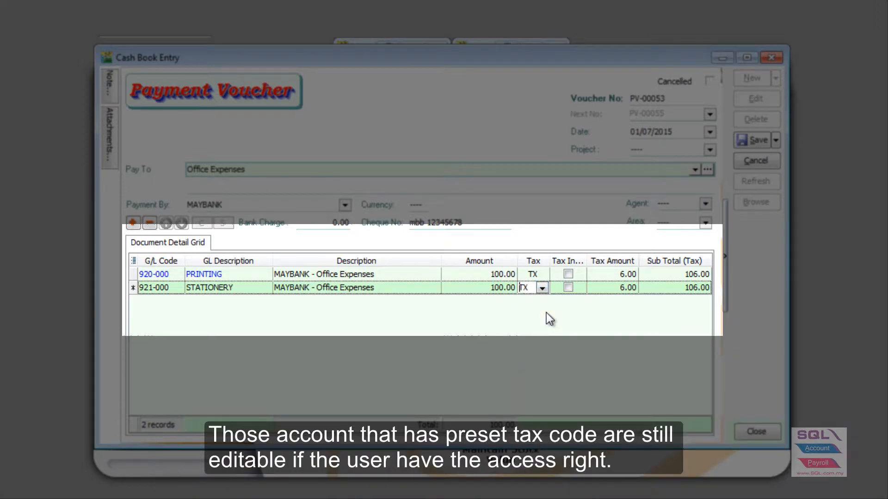
- Examine the tax codes selectable on the voucher's PRINTING line
left_click(540, 274)
left_click(541, 274)
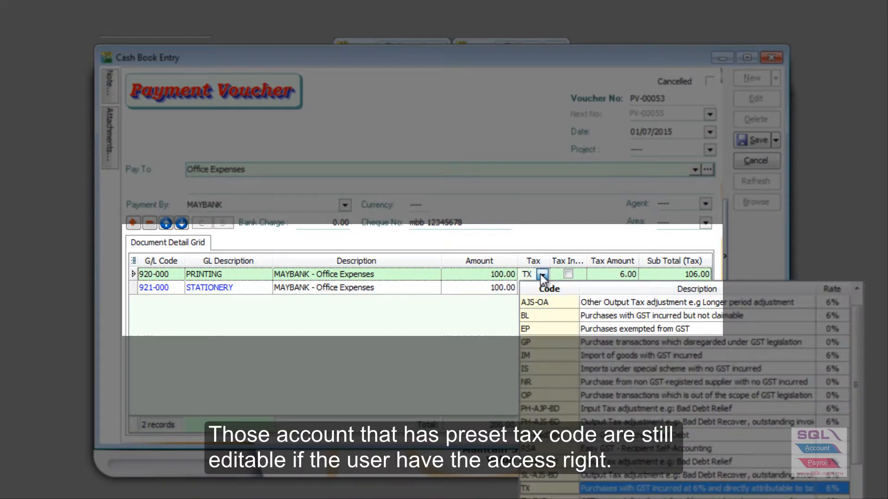
left_click(541, 274)
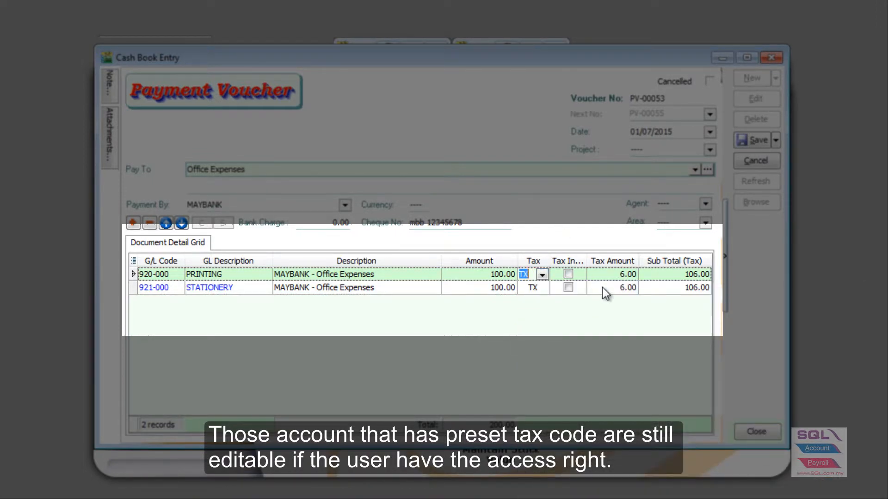
left_click(614, 342)
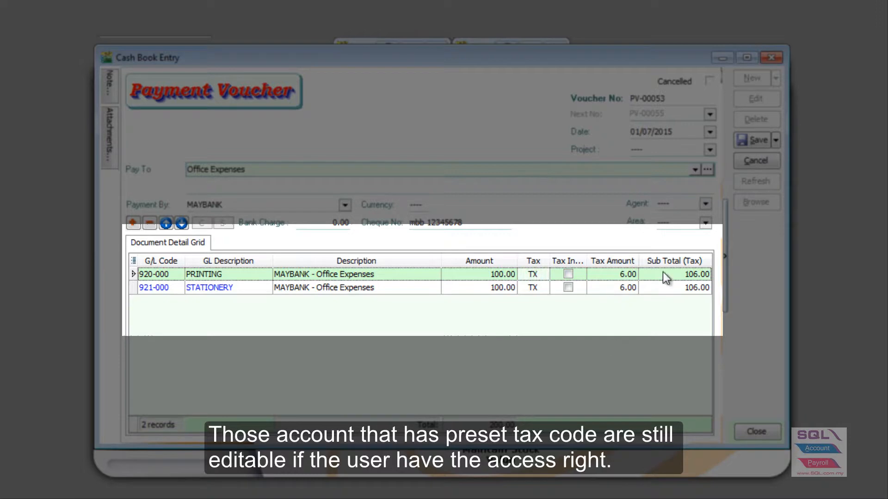
- Save the payment voucher and bring up the minimised Journal Entry window
left_click(758, 141)
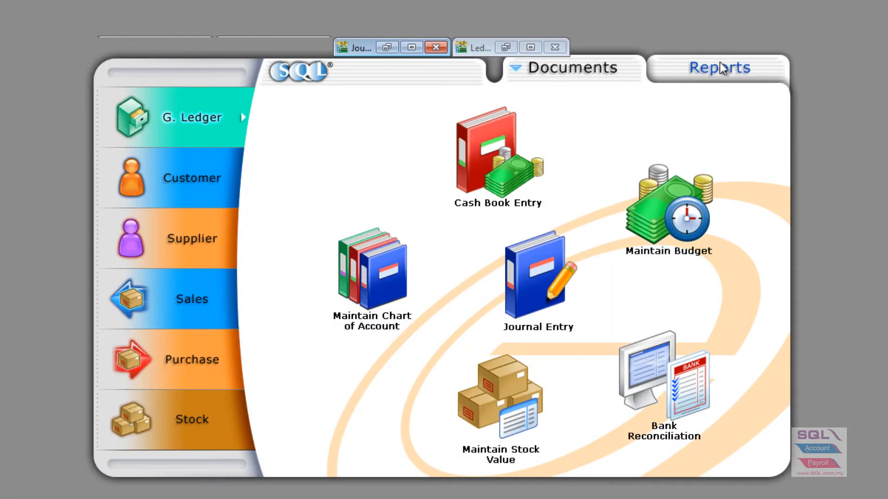
left_click(391, 49)
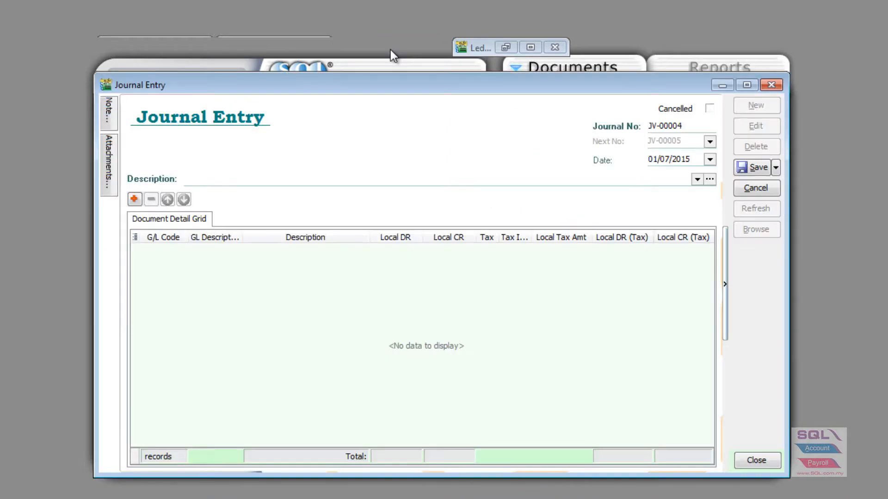
- Add a PRINTING (920-000) detail line to the journal entry with a local debit of 100, keeping its preset tax code
left_click(134, 200)
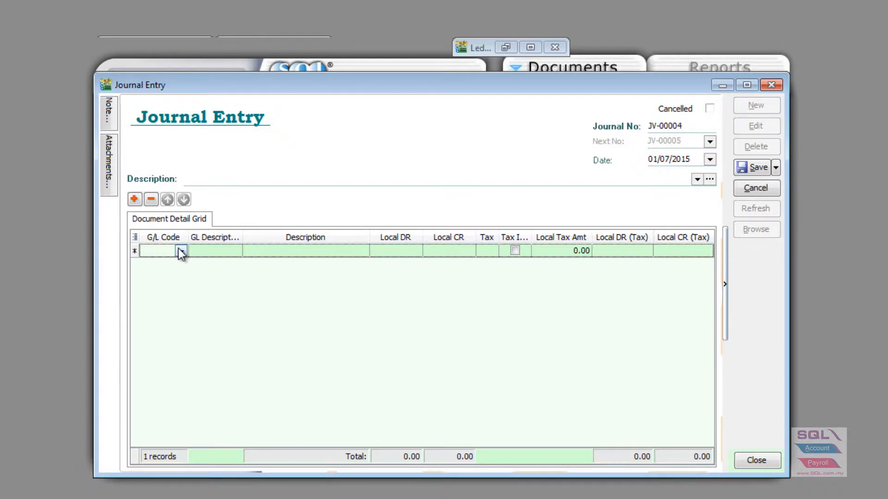
left_click(180, 251)
type("PRINTING")
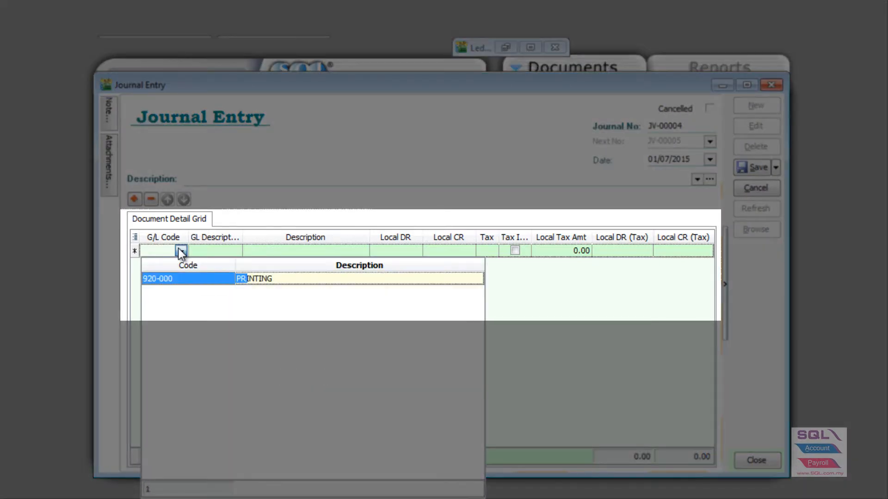
key("Return")
key("Tab")
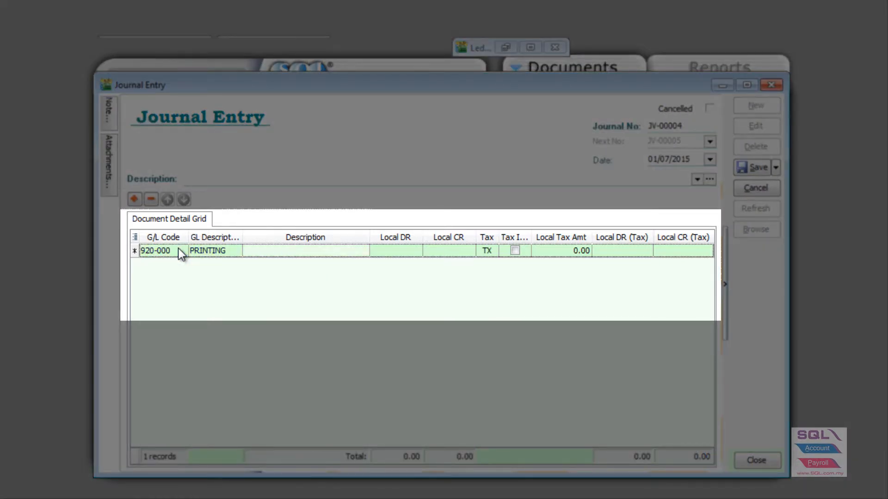
key("Tab")
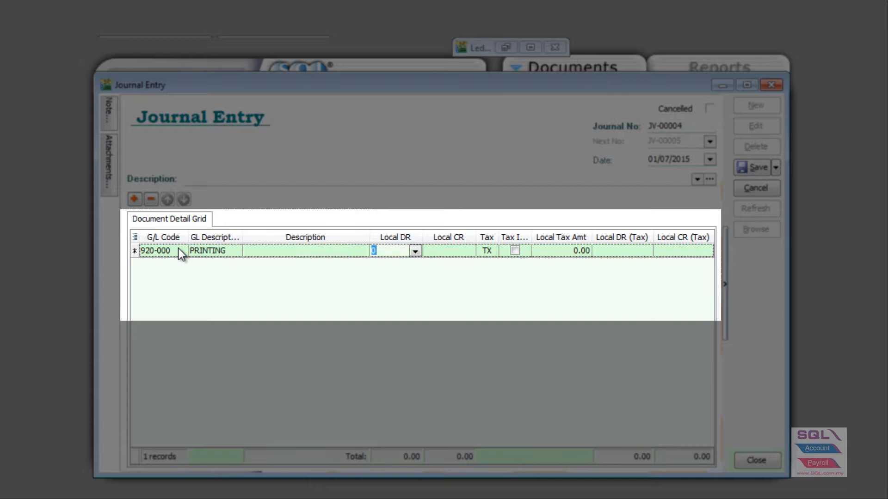
type("100")
key("Tab")
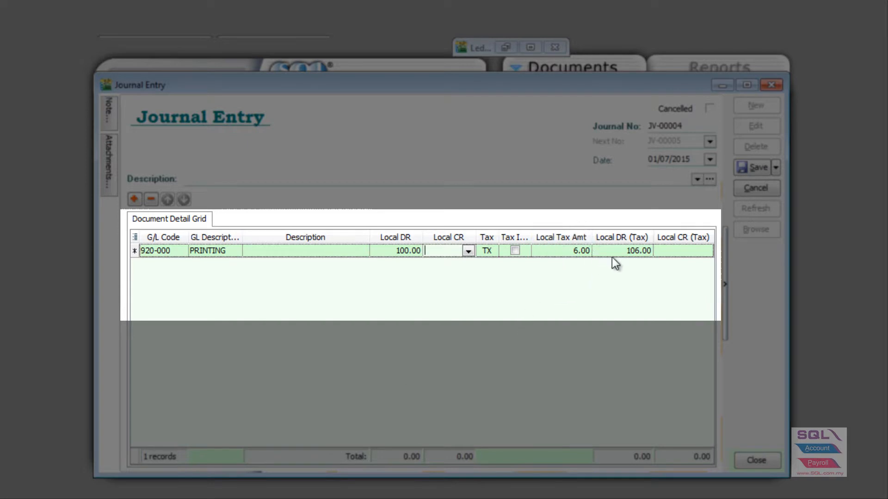
key("Tab")
key("Tab")
key("Tab")
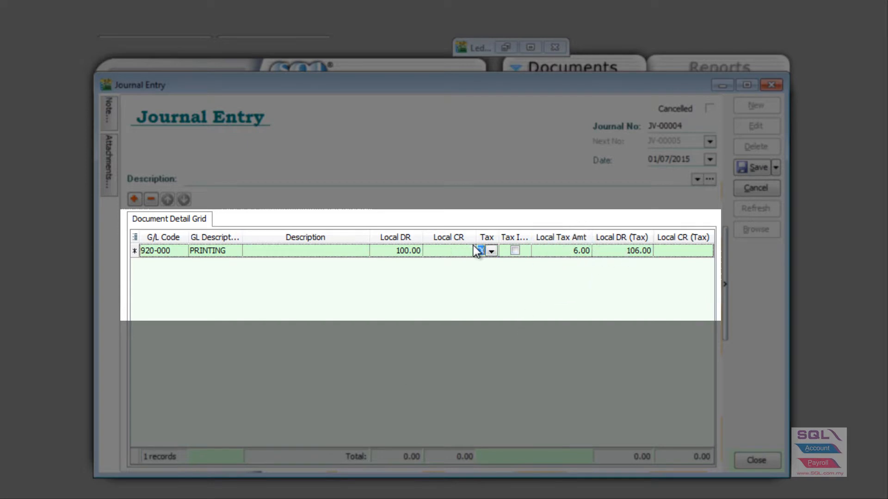
- Add a MAYBANK (310-001) detail line to the journal entry with a local credit of 106 and no tax code
key("Tab")
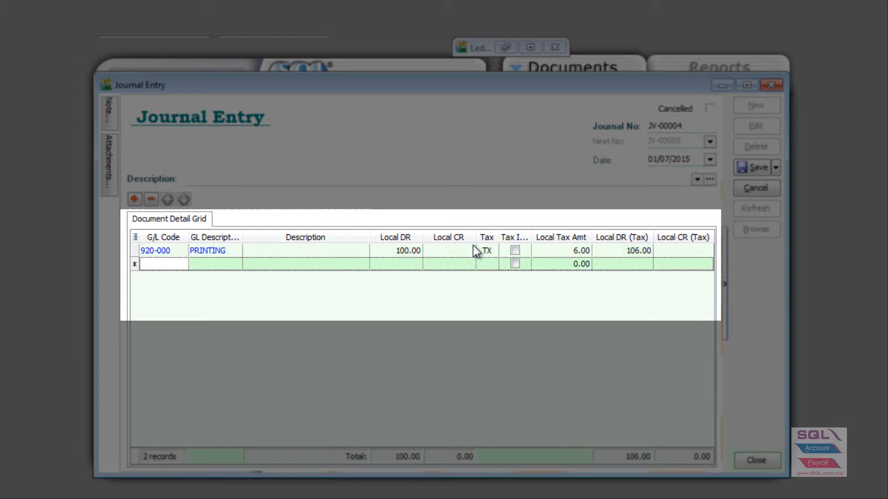
type("MA")
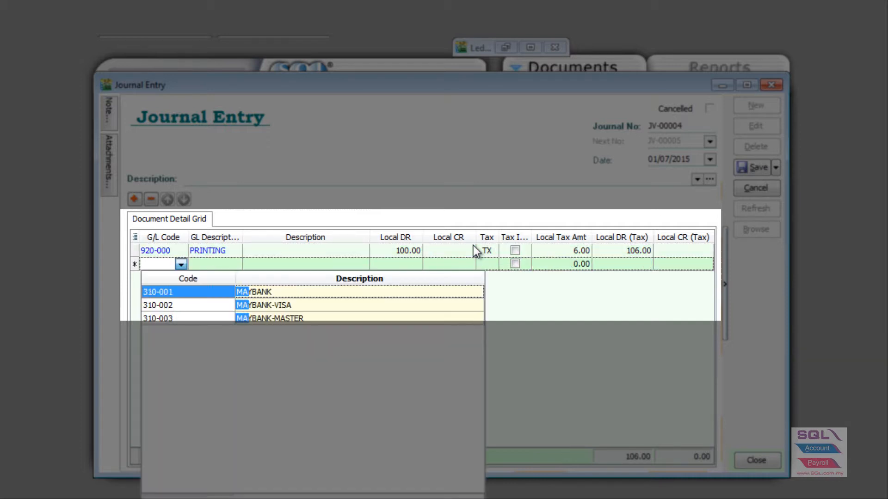
key("Return")
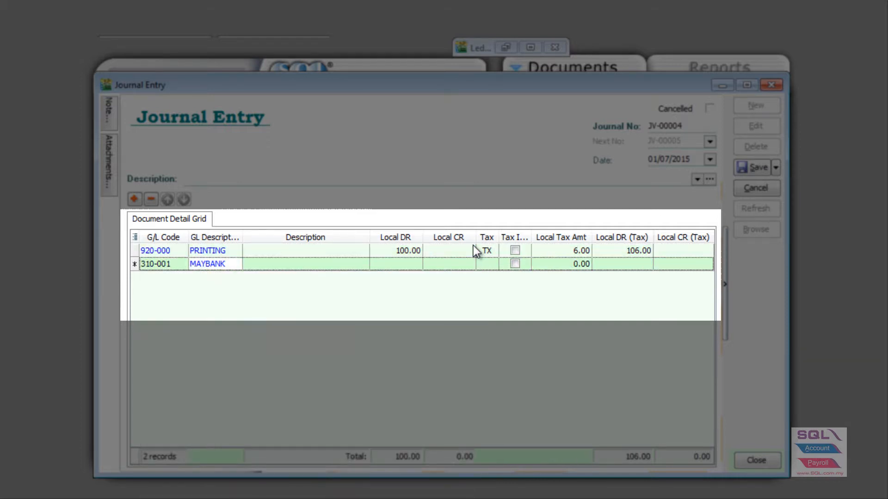
key("Tab")
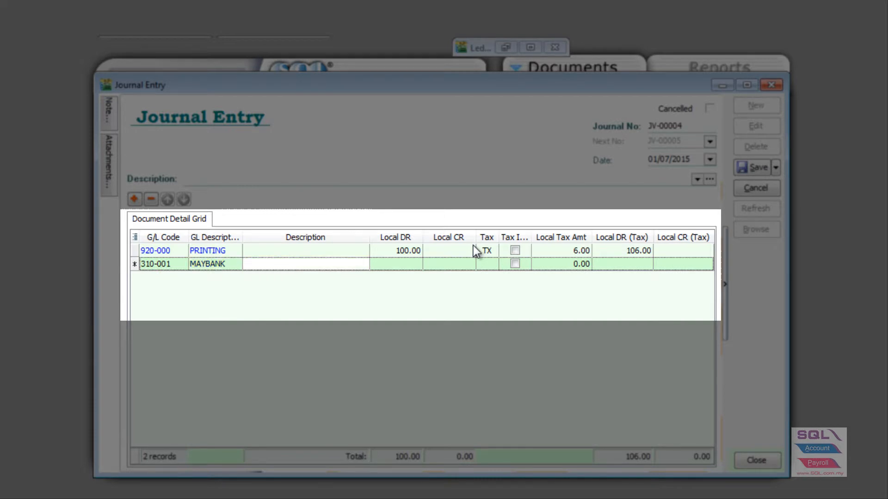
key("Tab")
type("10")
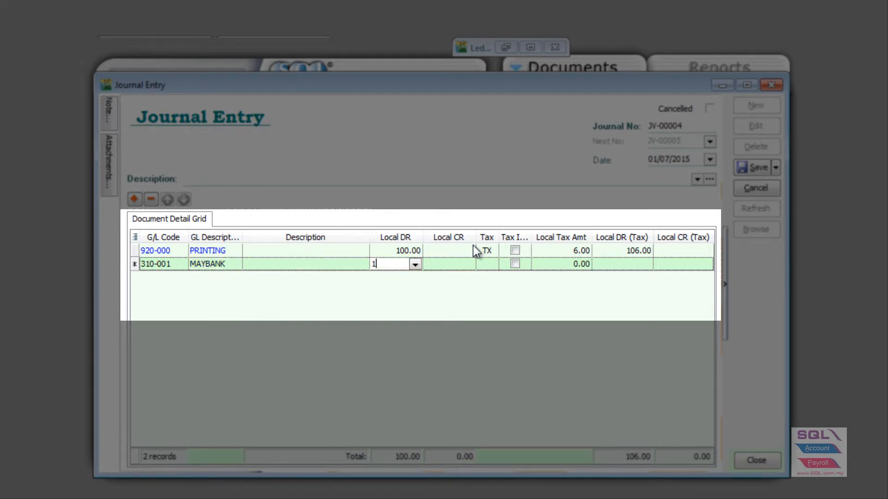
key("BackSpace")
key("BackSpace")
key("Tab")
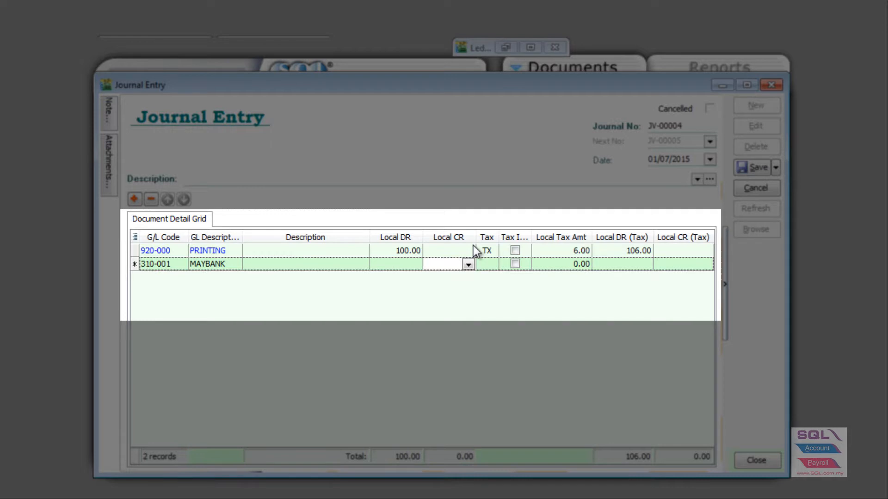
type("106")
key("Tab")
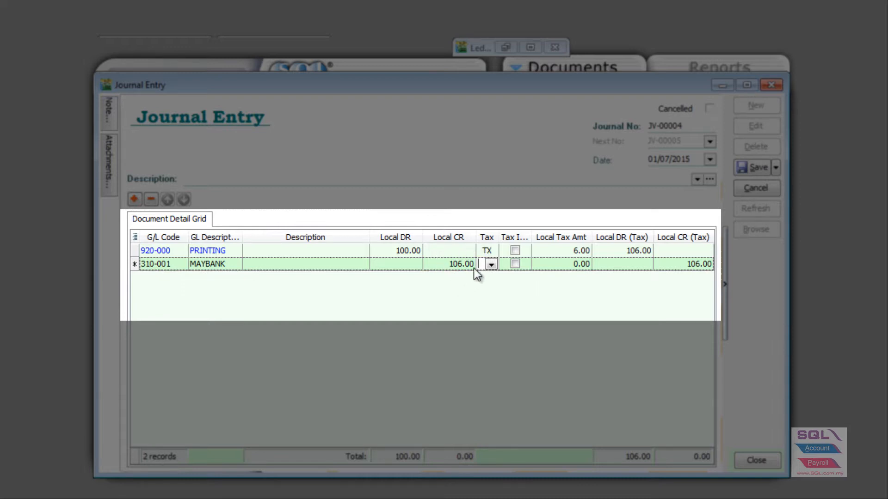
- Check the local debit and local tax amount on the journal's PRINTING line
left_click(565, 251)
left_click(414, 251)
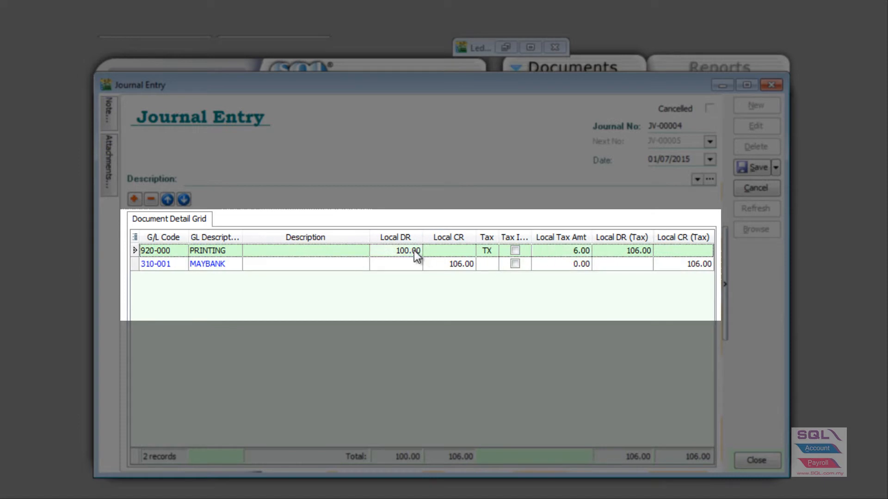
left_click(575, 256)
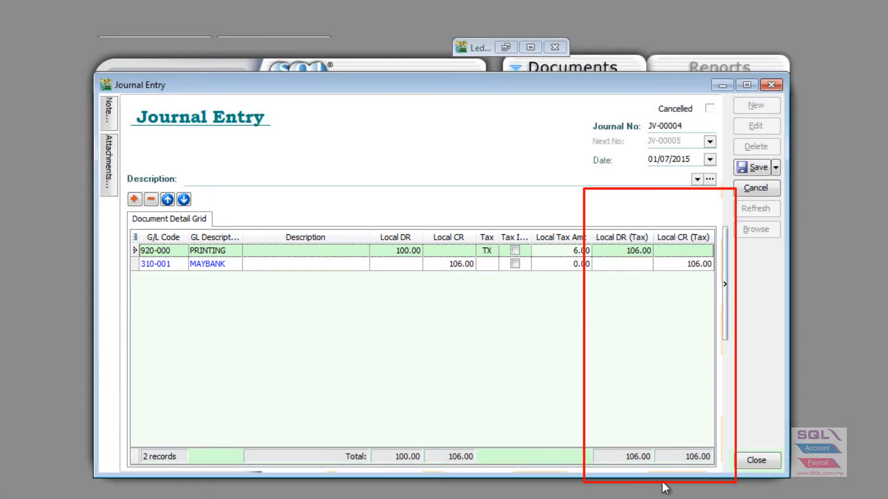
- Save the journal entry, minimise its window and bring up the minimised Ledger Report
left_click(758, 167)
left_click(720, 84)
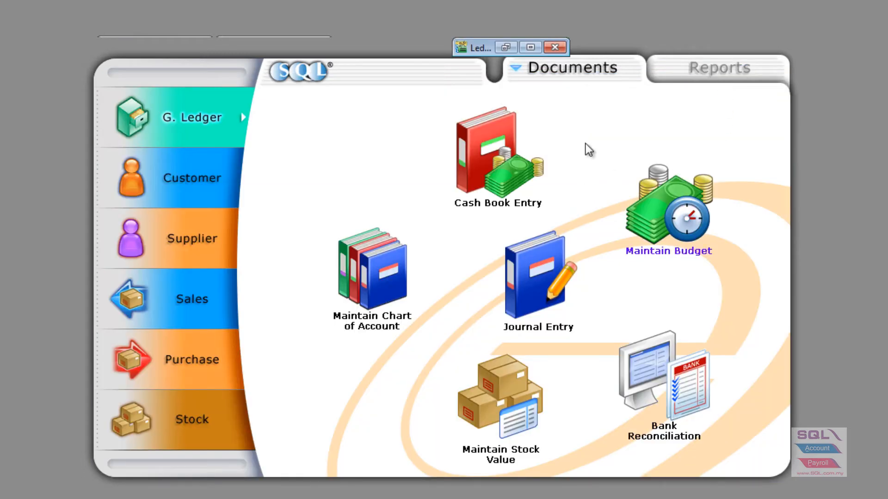
left_click(510, 51)
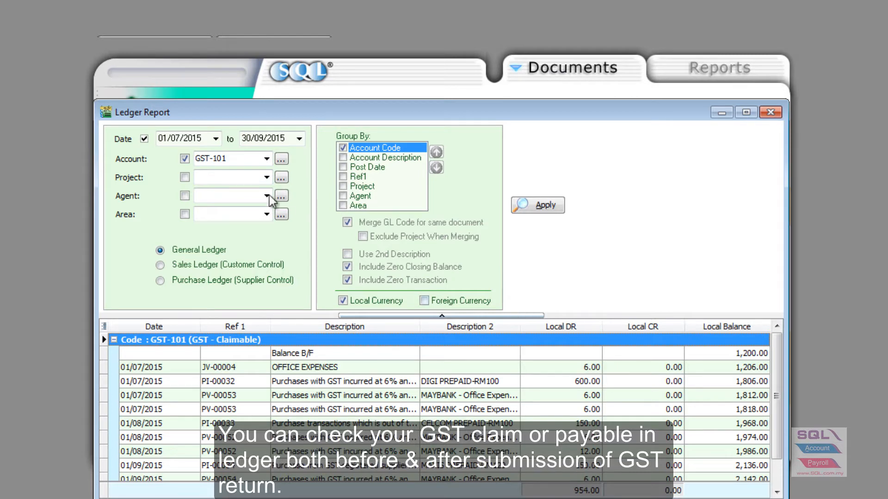
- Review the GST-101 and GST-201 ledger transactions from 01/07/2015 to 30/09/2015, and minimise the Ledger Report
left_click(201, 158)
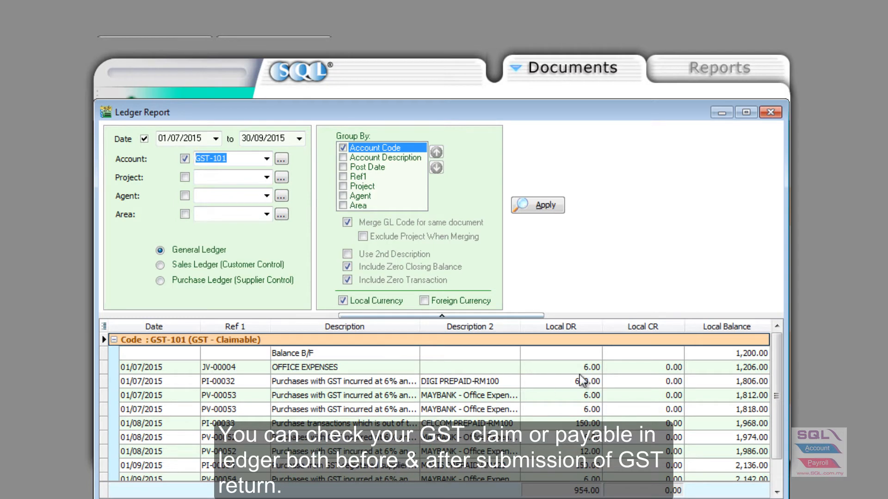
left_click_drag(781, 361, 769, 343)
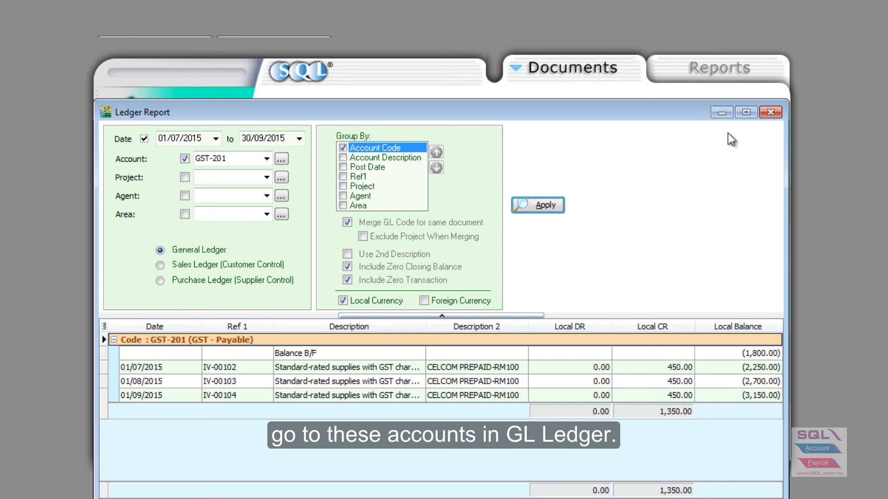
left_click(722, 112)
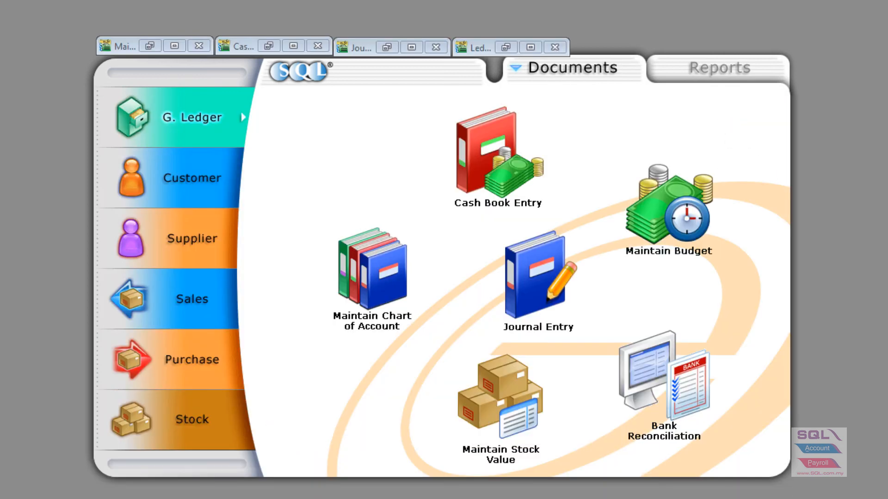